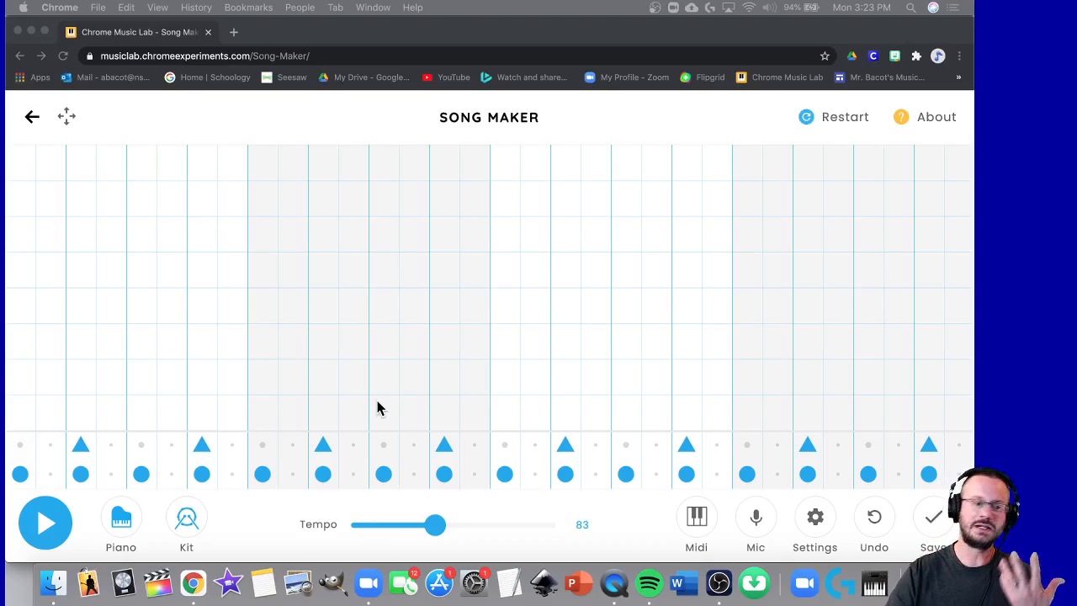
Build a three-note chord of red, yellow and dark green in the first column, and play it back.
click(18, 413)
click(20, 413)
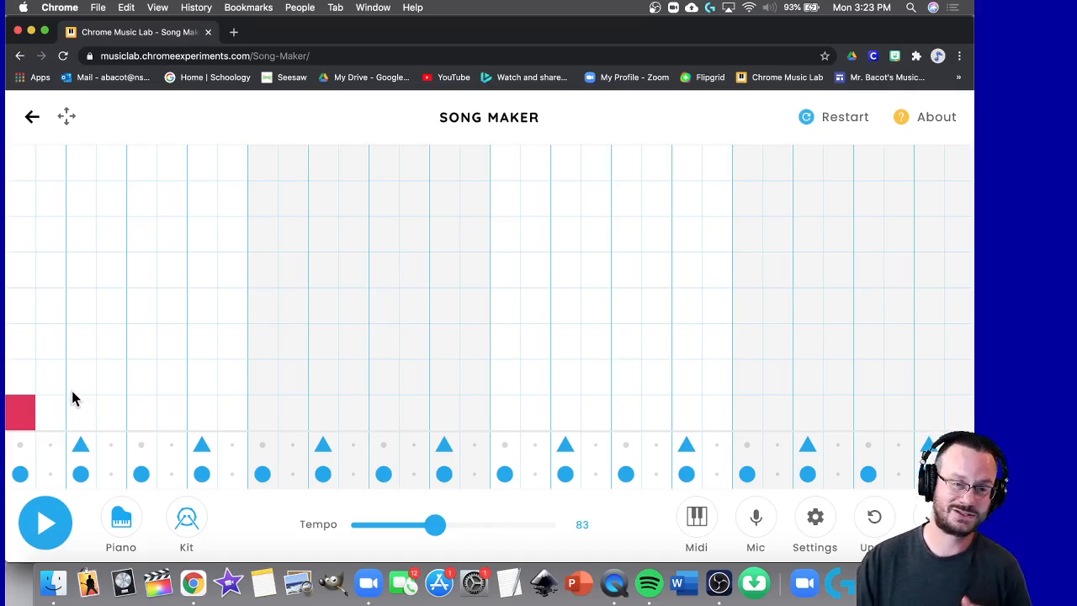
click(21, 343)
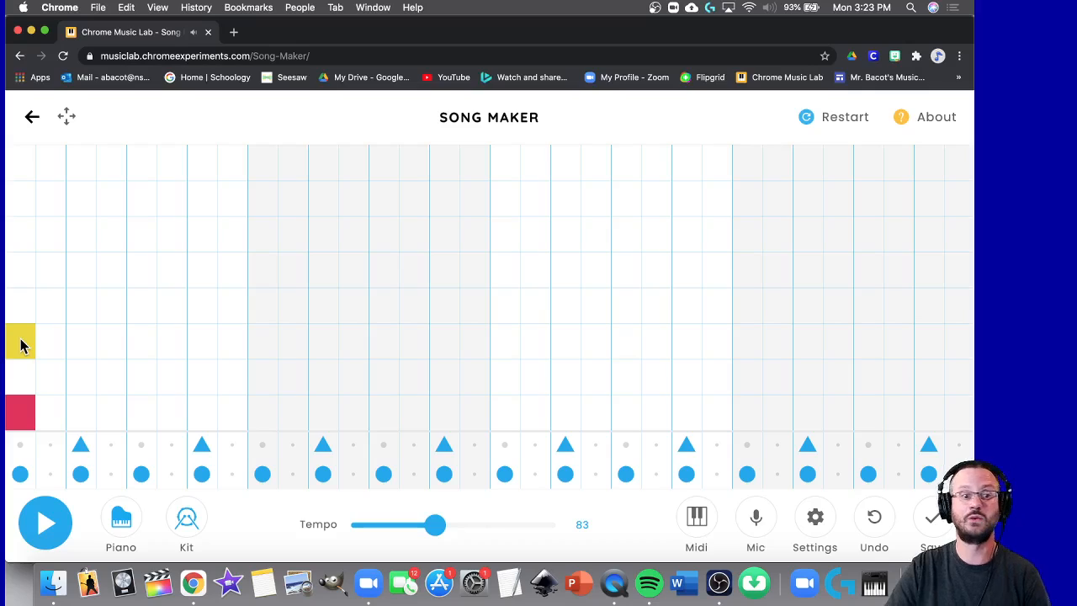
click(23, 269)
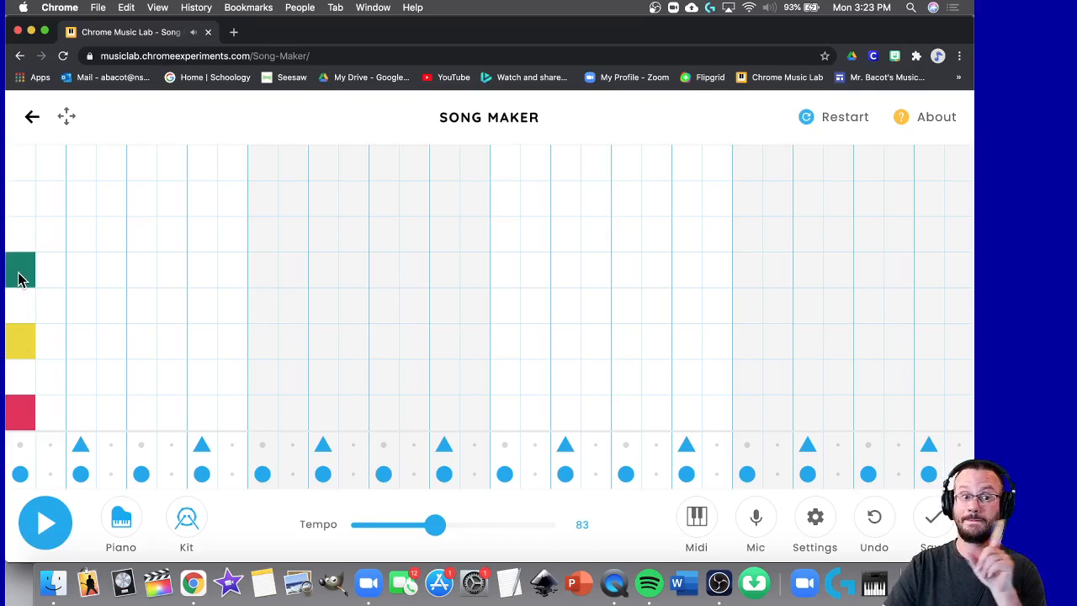
click(42, 525)
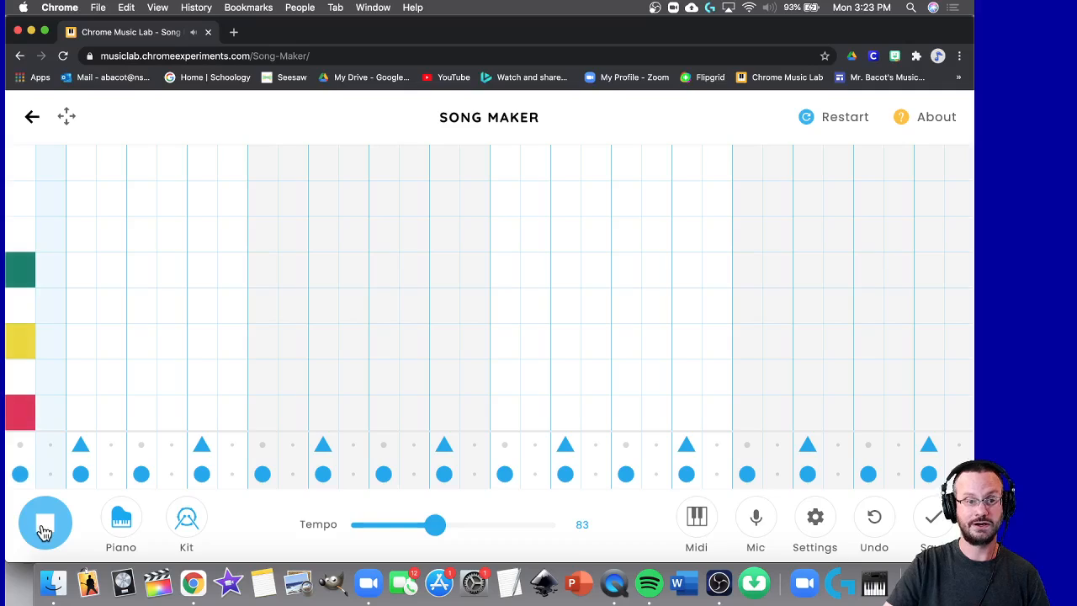
click(44, 530)
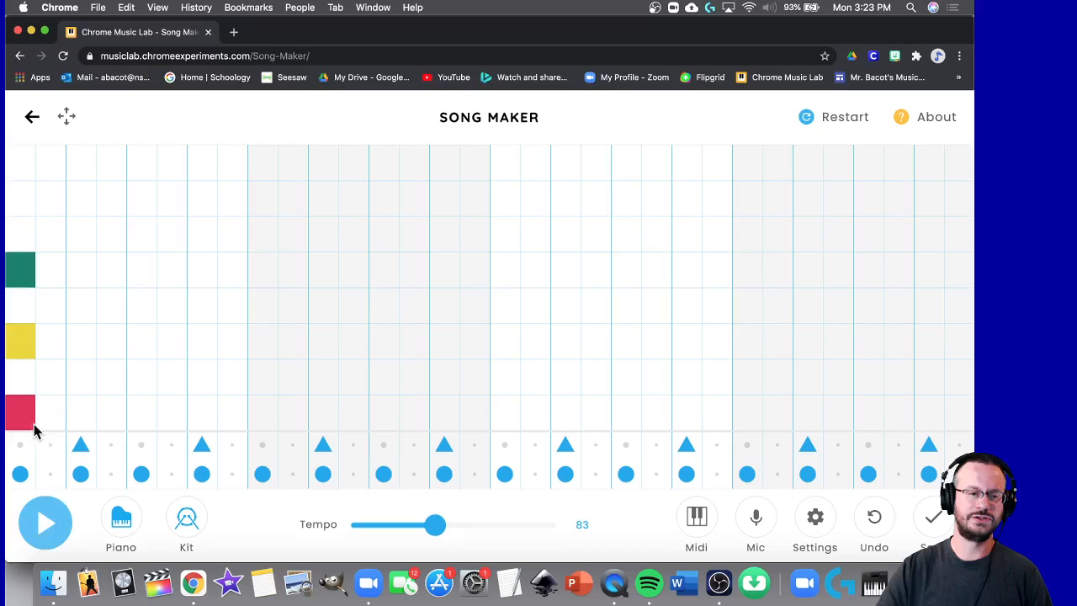
Reduce the first column to its red note, and place rising red, orange, yellow and light green notes in columns 5 to 8.
click(20, 342)
click(20, 271)
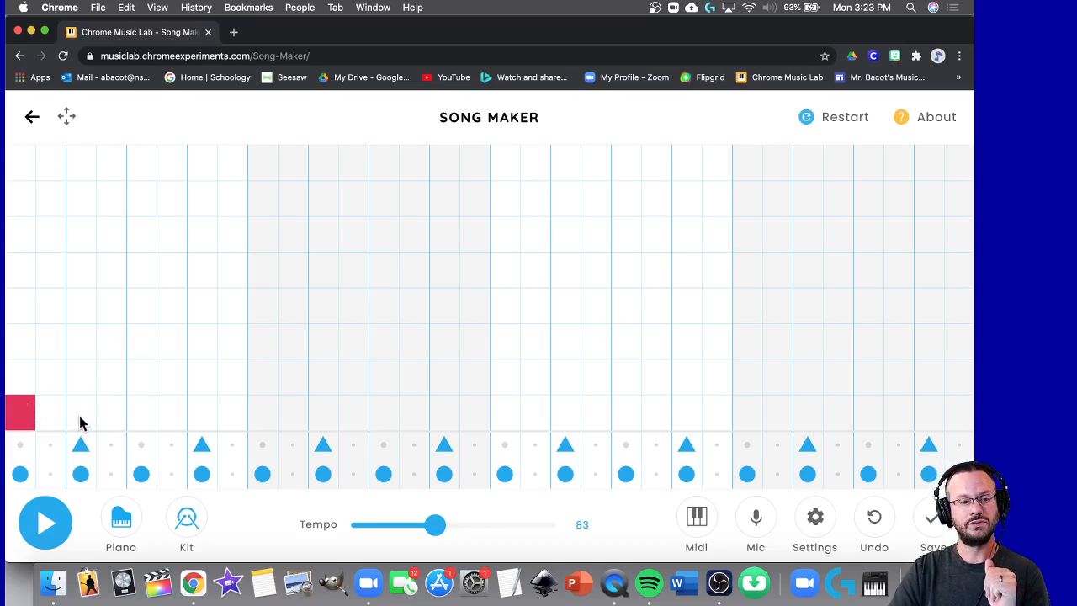
click(147, 416)
click(169, 379)
click(200, 342)
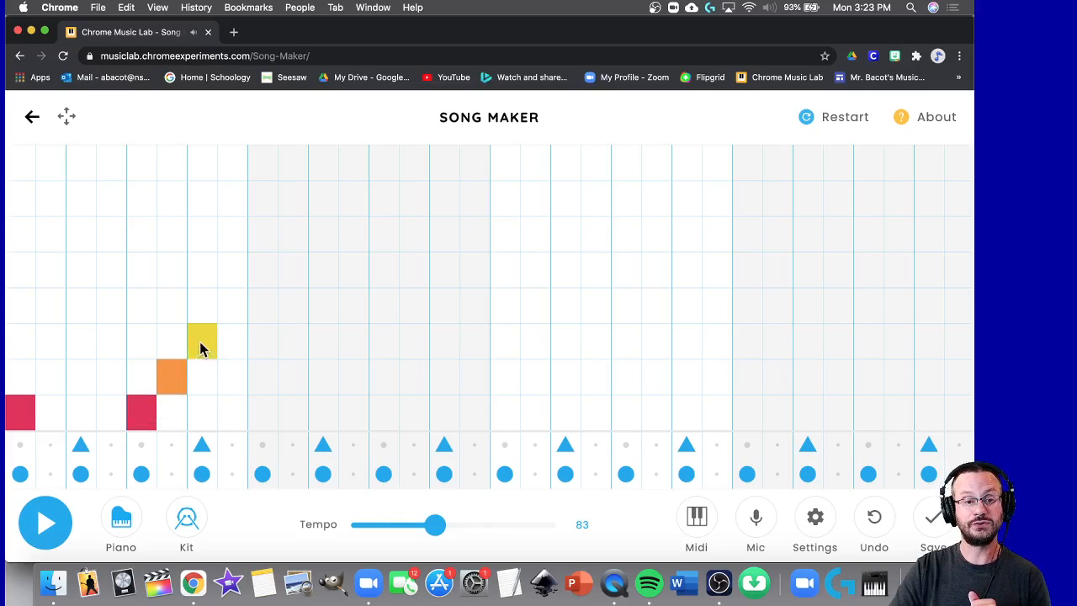
click(233, 306)
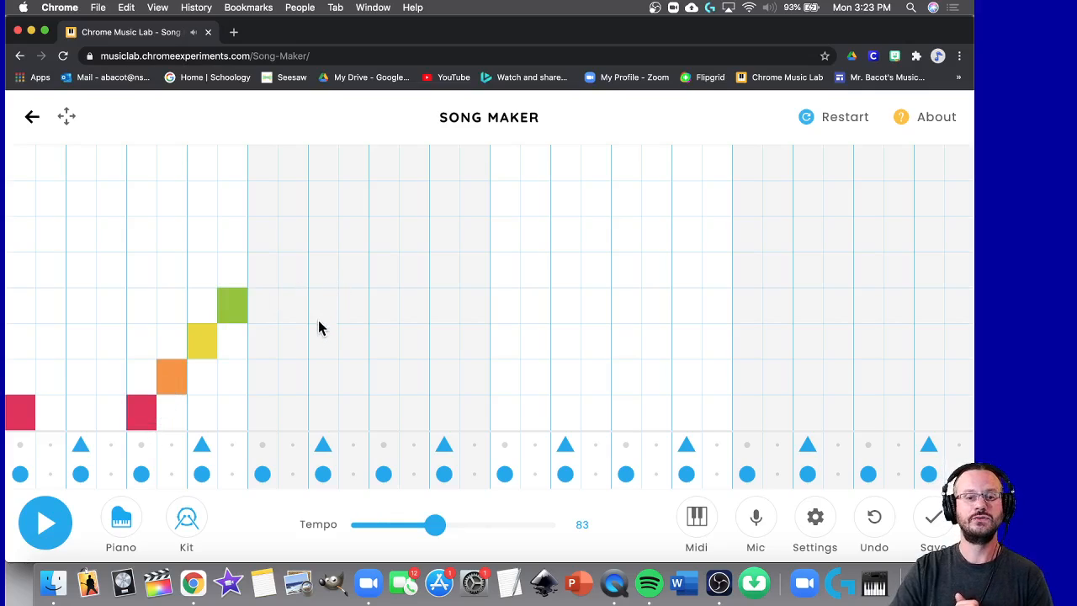
Place descending light green, yellow, orange and red notes across the second half of the second bar, columns 13 to 16.
click(382, 308)
click(412, 341)
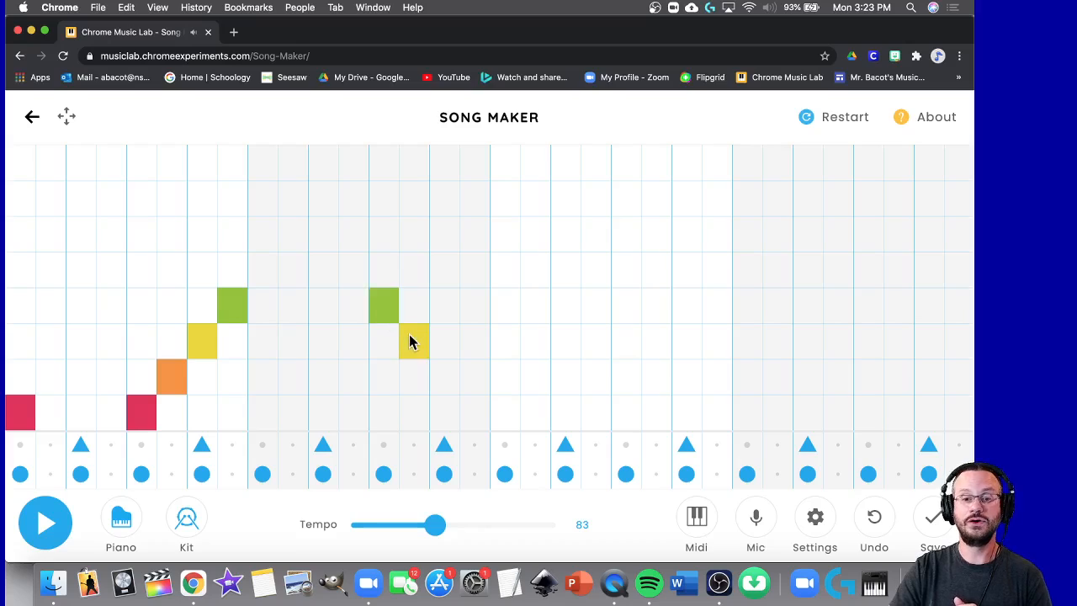
click(442, 378)
click(477, 417)
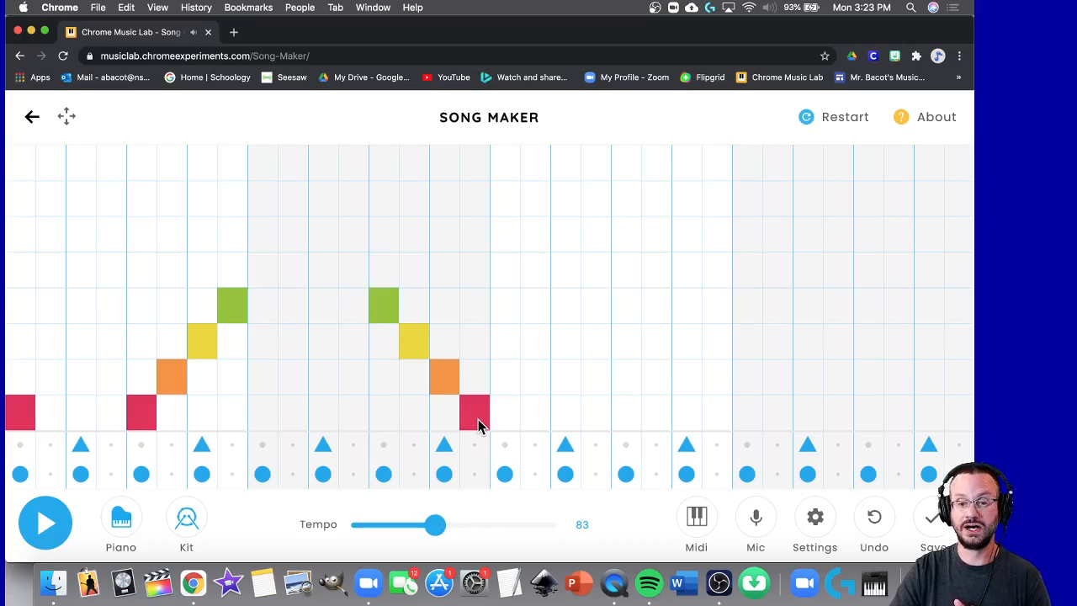
Place red, orange and yellow notes in columns 21 to 23, yellow in column 25 and orange in column 28, and play the melody.
click(627, 414)
click(659, 378)
click(686, 343)
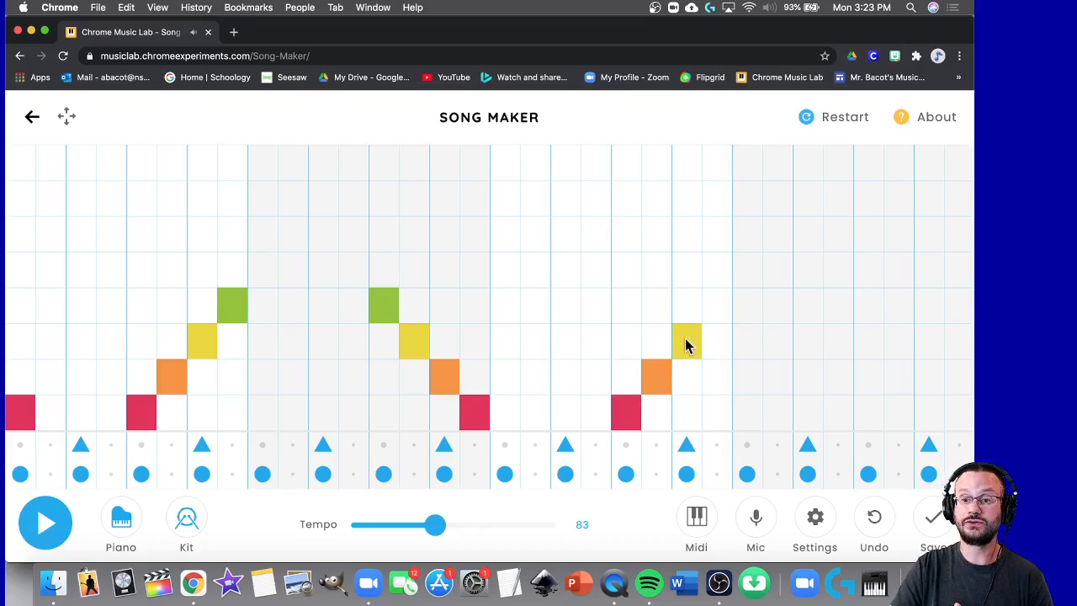
click(751, 343)
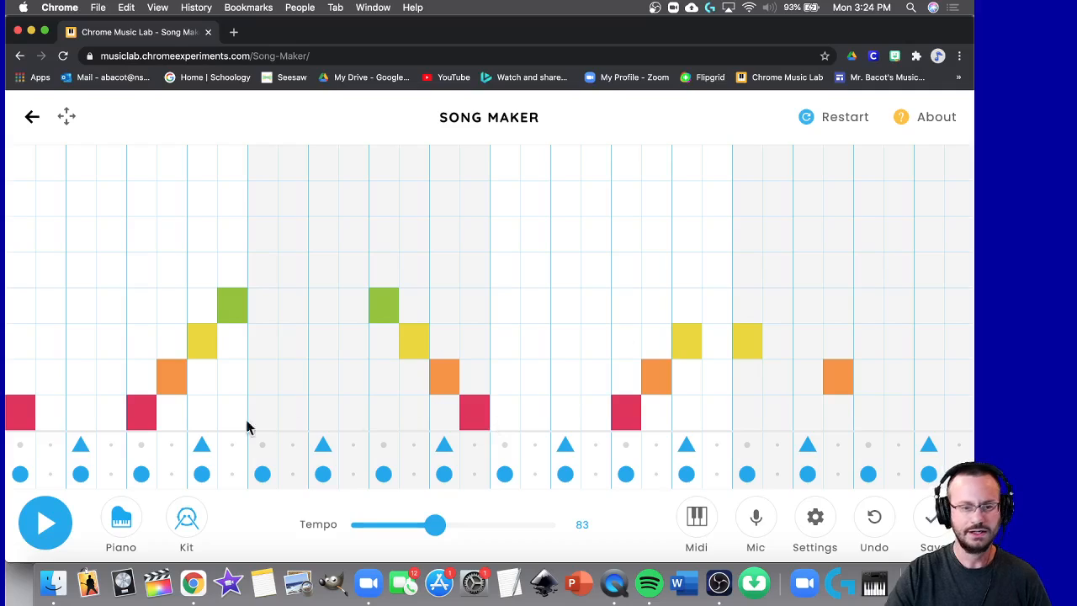
click(45, 525)
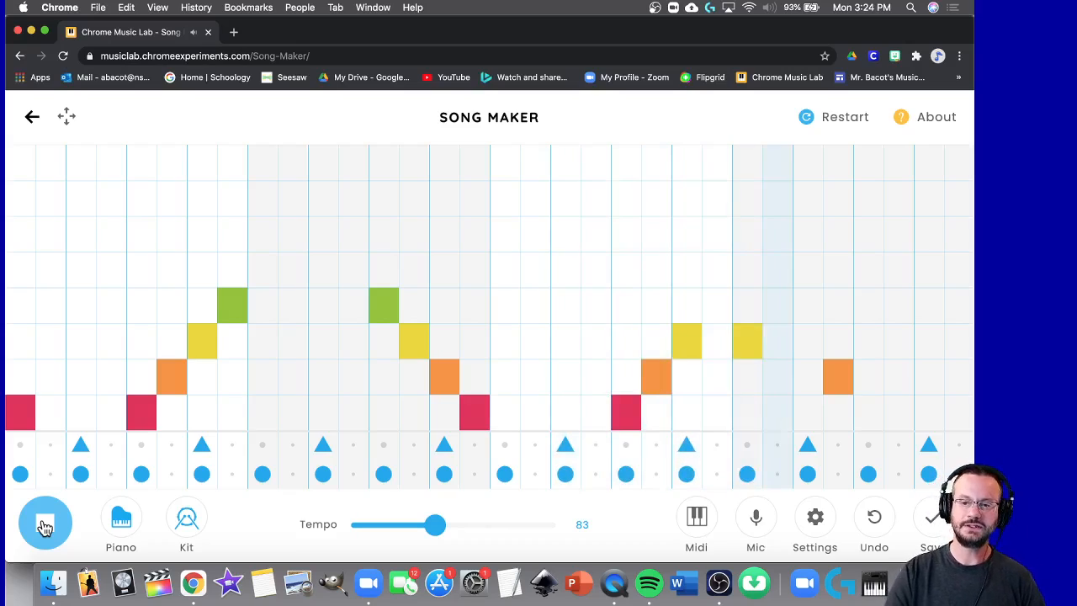
click(45, 526)
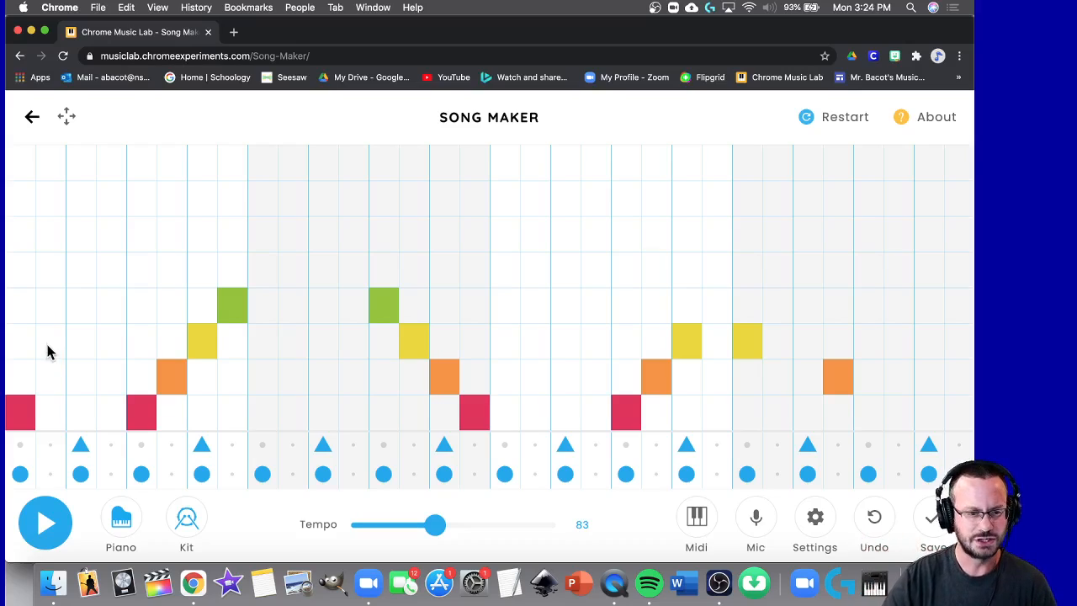
Add yellow and dark green notes above the red notes in columns 1 and 5 to form chords.
click(21, 343)
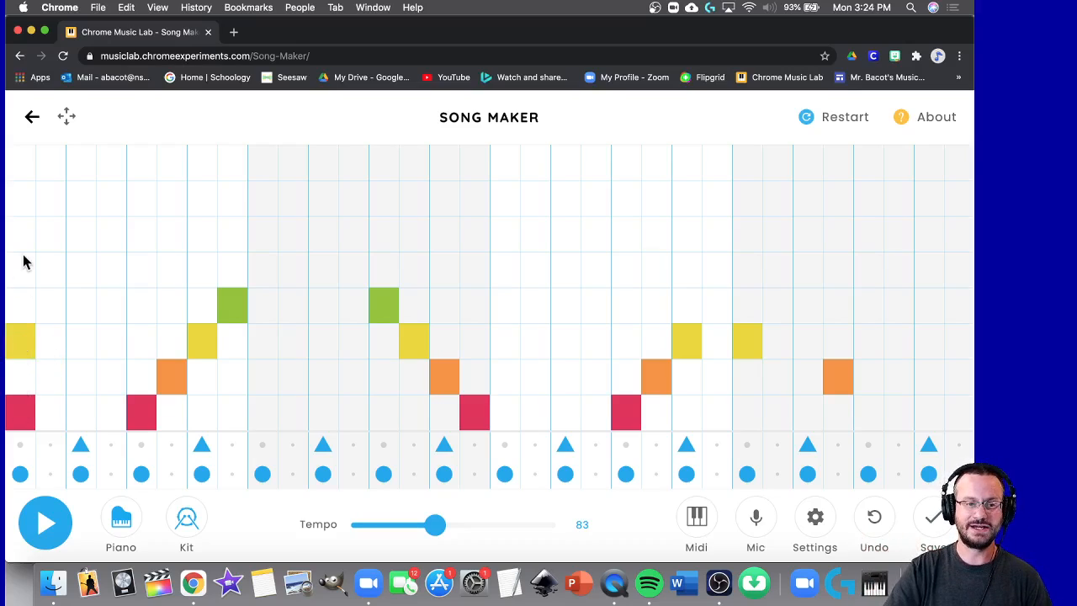
click(24, 272)
click(141, 342)
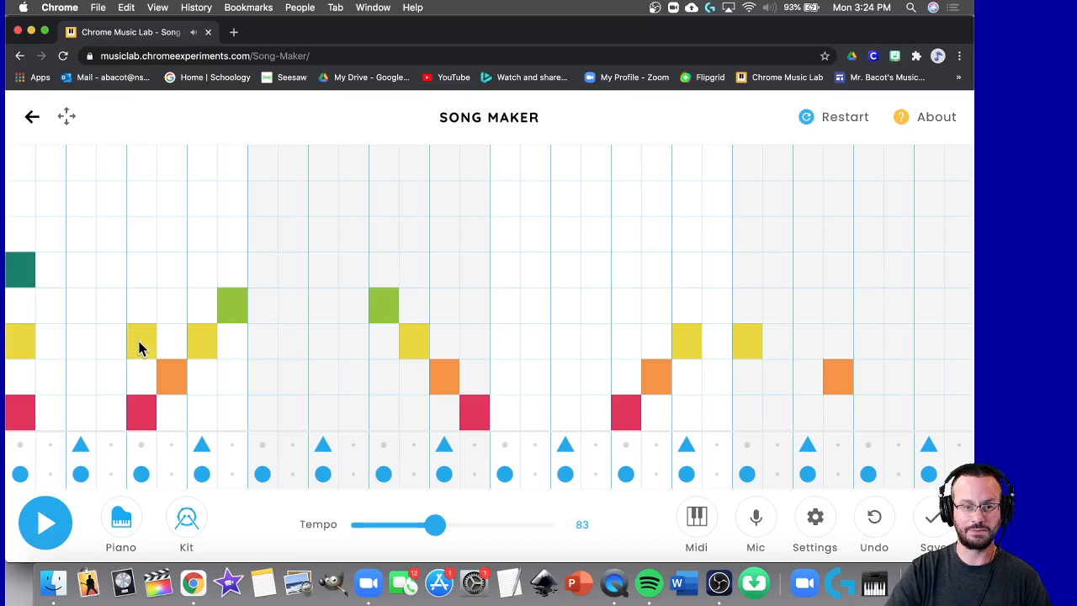
click(141, 269)
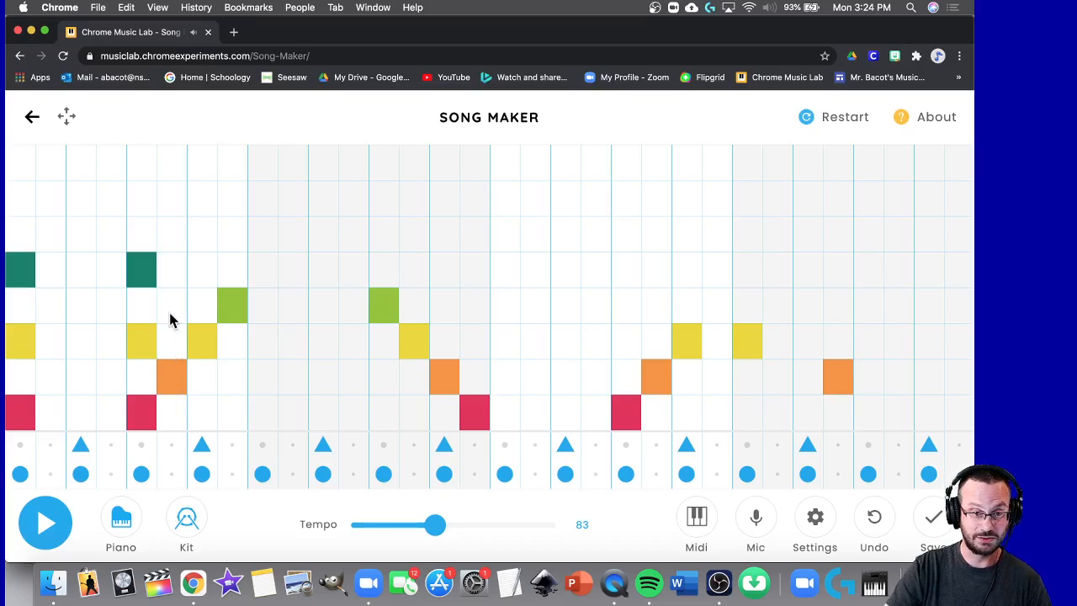
Complete chords in columns 6 to 8 by adding notes two and four rows above each orange, yellow and light green melody note.
click(172, 234)
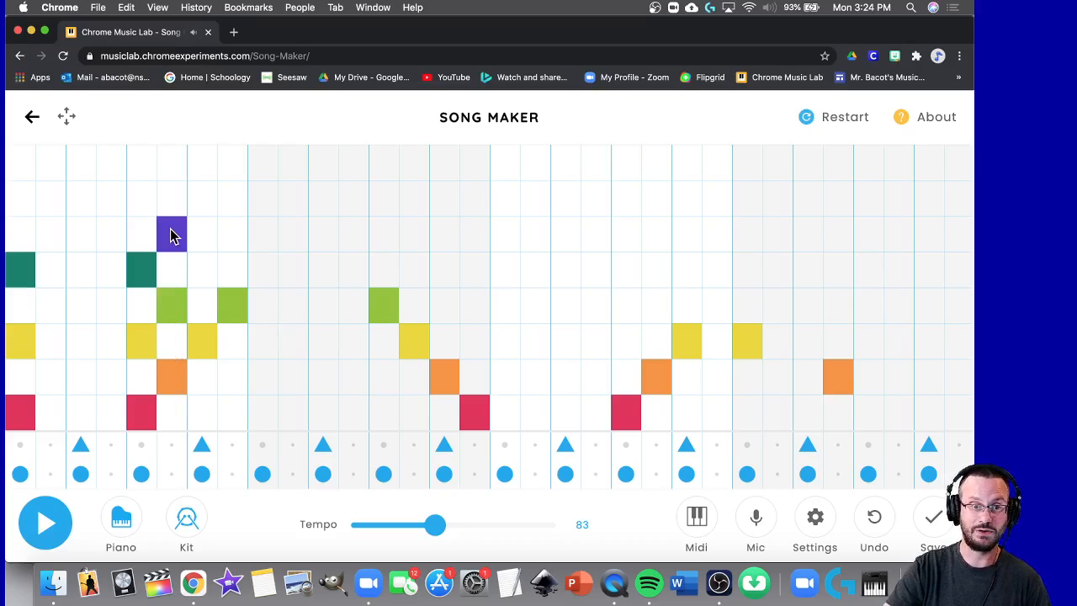
click(202, 270)
click(204, 202)
click(228, 237)
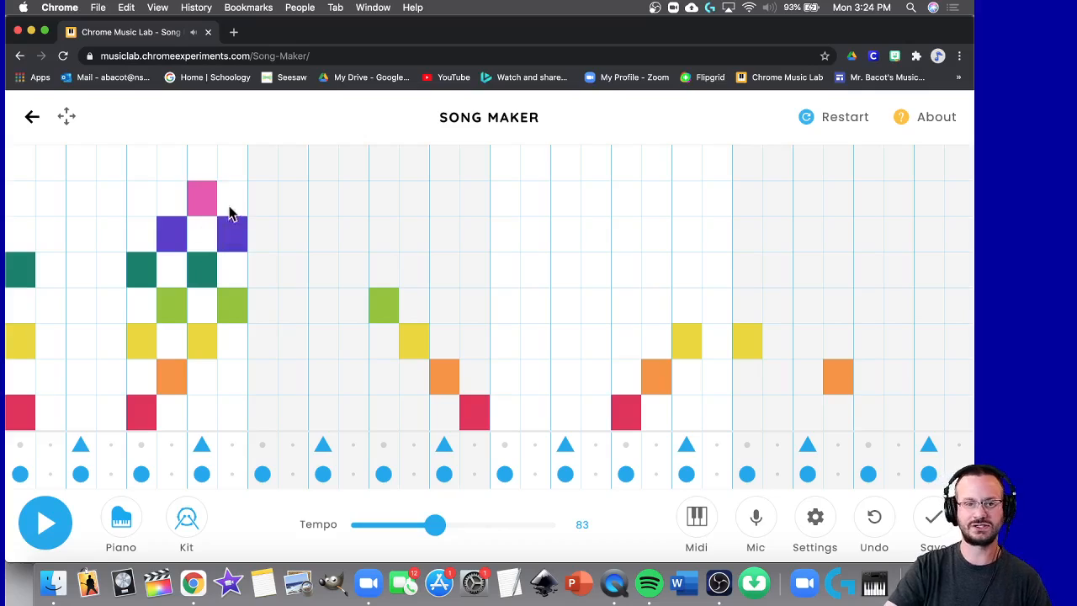
click(232, 168)
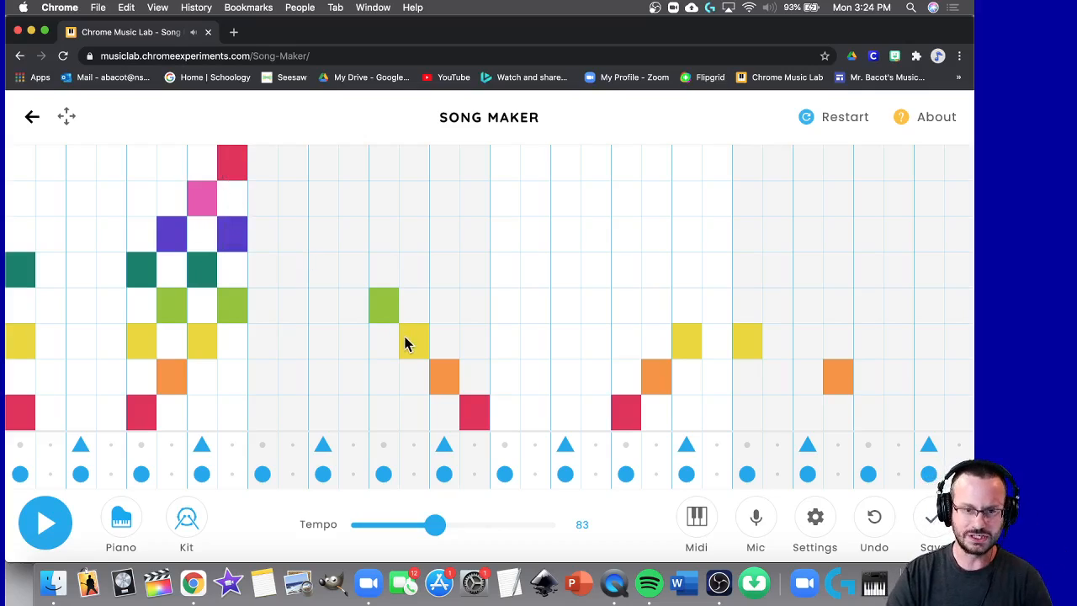
Turn the four descending notes in columns 13 to 16 into chords by adding notes two and four rows above each.
click(376, 241)
click(378, 164)
click(419, 278)
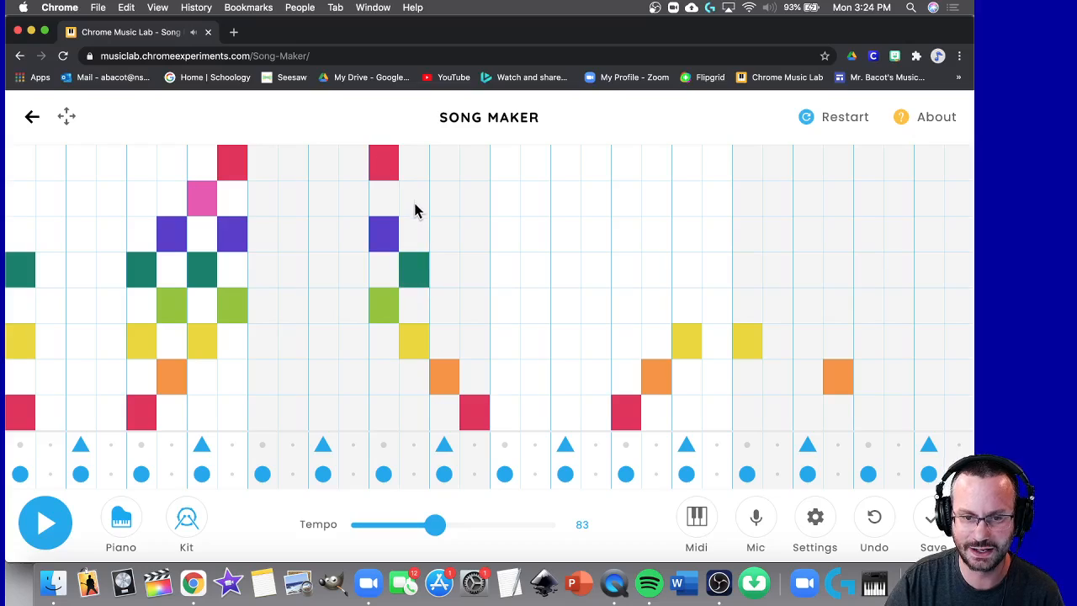
click(413, 209)
click(451, 312)
click(445, 231)
click(475, 338)
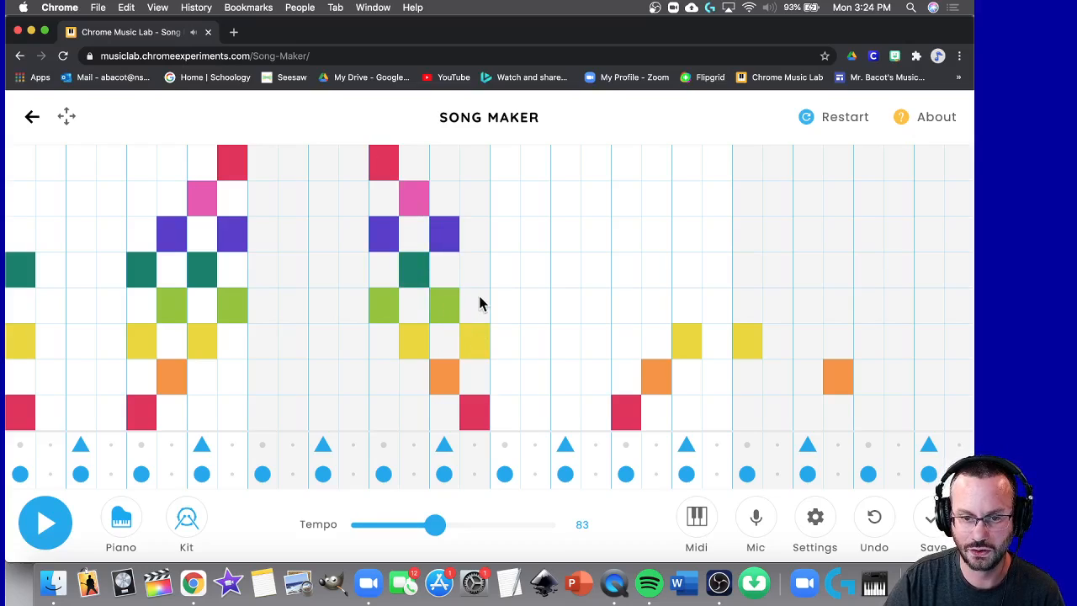
click(476, 278)
Turn the rising red, orange and yellow notes in columns 21 to 23 into chords with notes two and four rows above each.
click(623, 348)
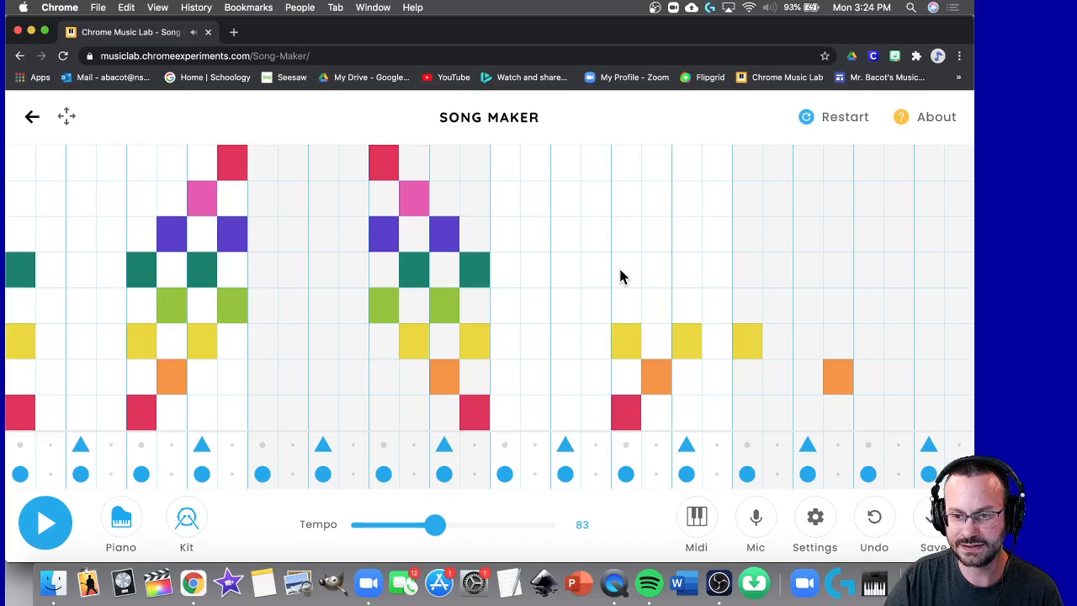
click(623, 275)
click(661, 310)
click(654, 239)
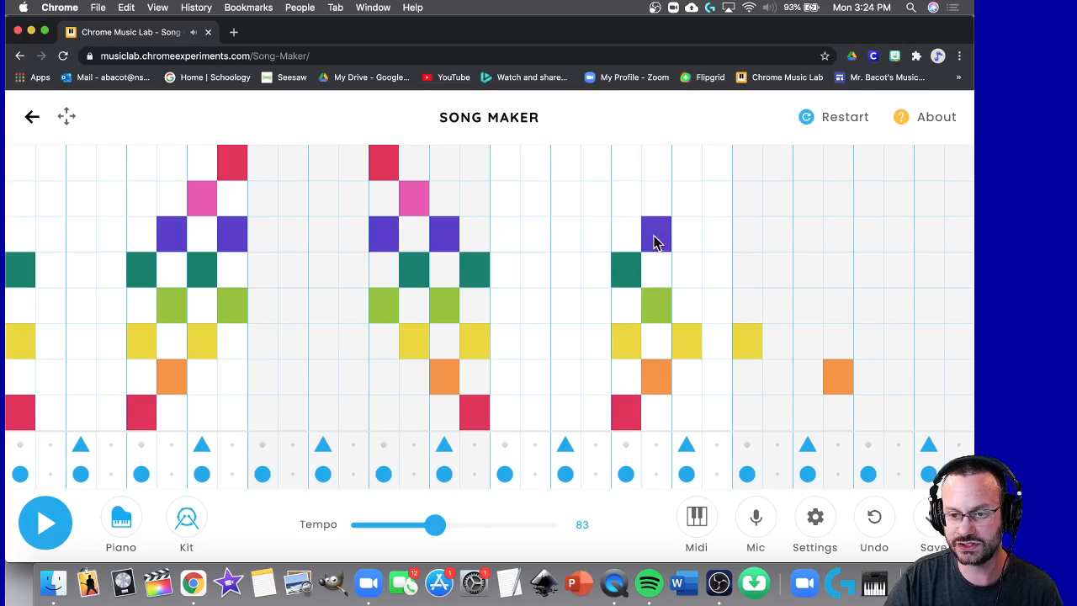
click(690, 272)
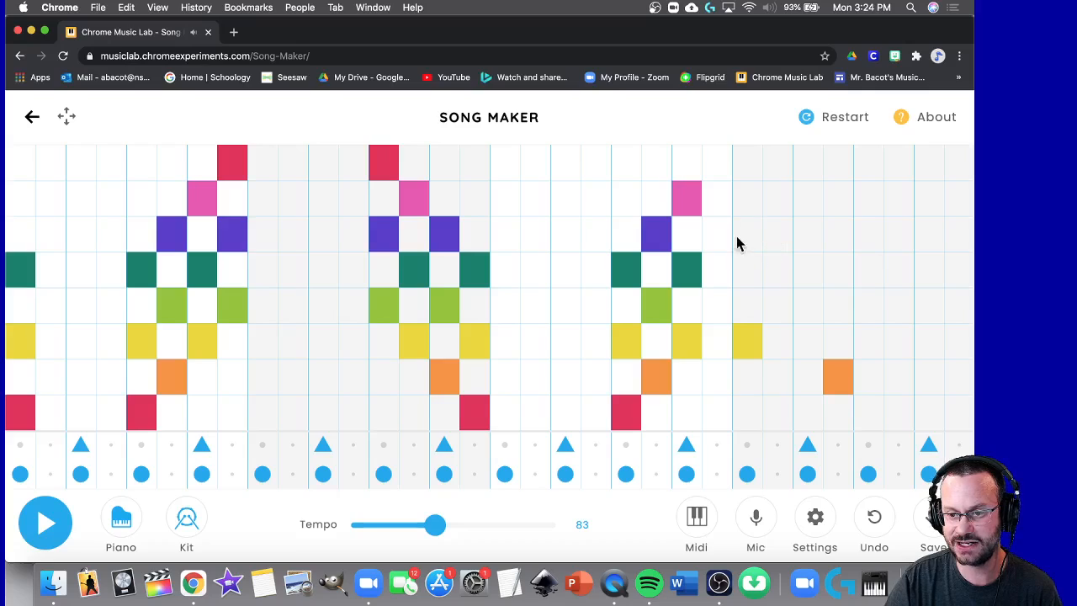
Add dark green and pink above column 25's yellow note, light green and purple above column 28's orange note, and play the song.
click(746, 270)
click(746, 199)
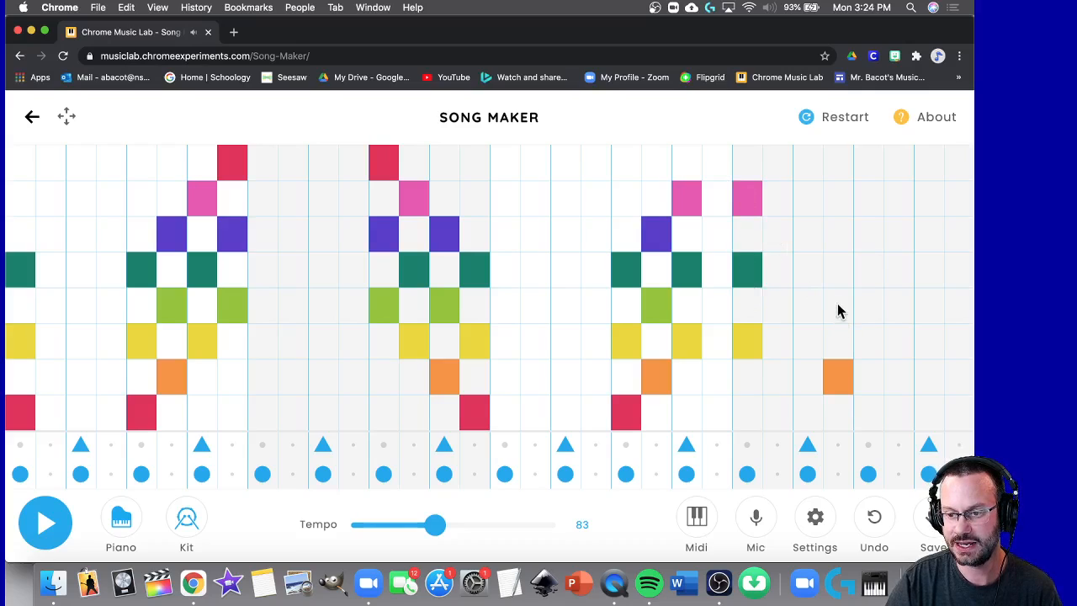
click(839, 308)
click(839, 234)
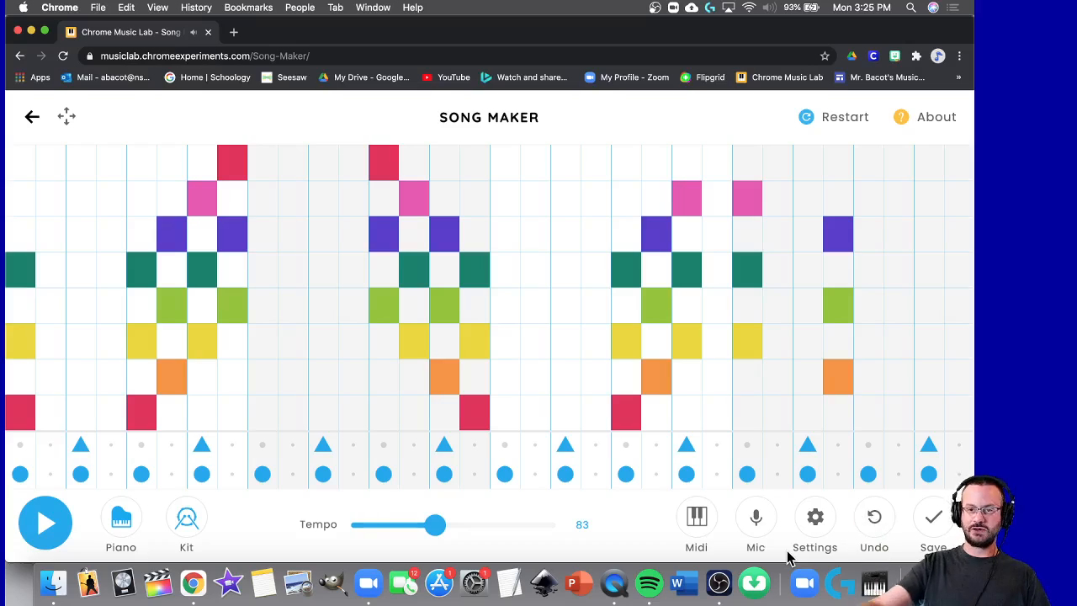
click(52, 530)
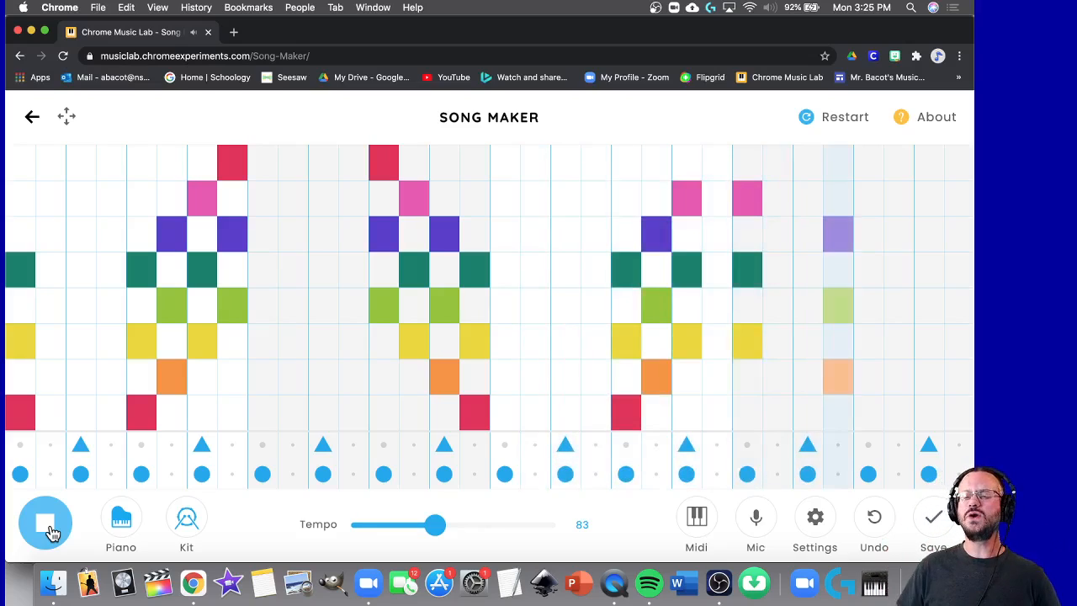
click(51, 530)
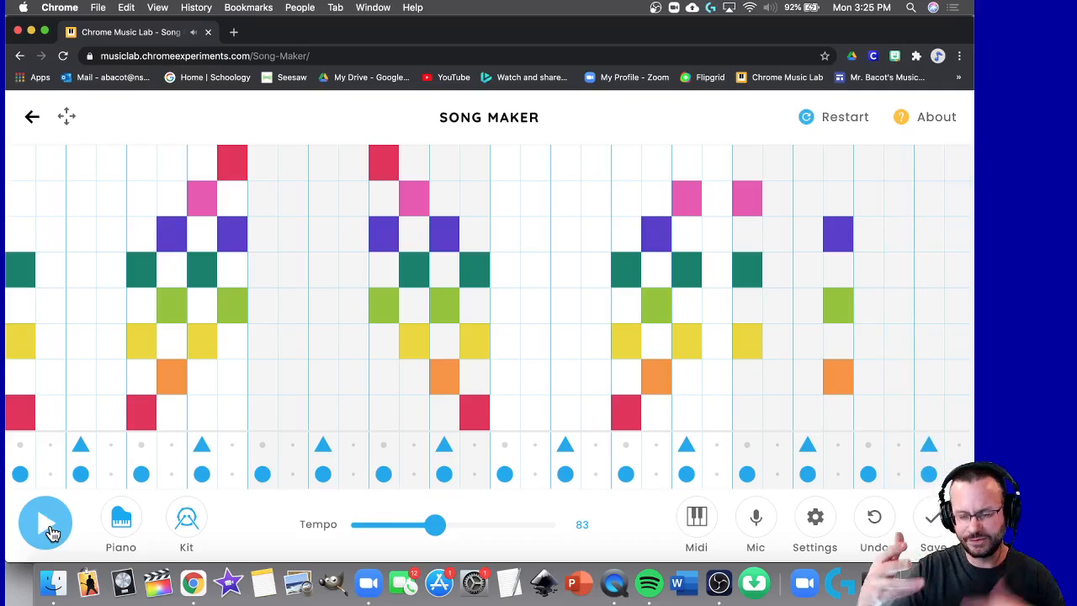